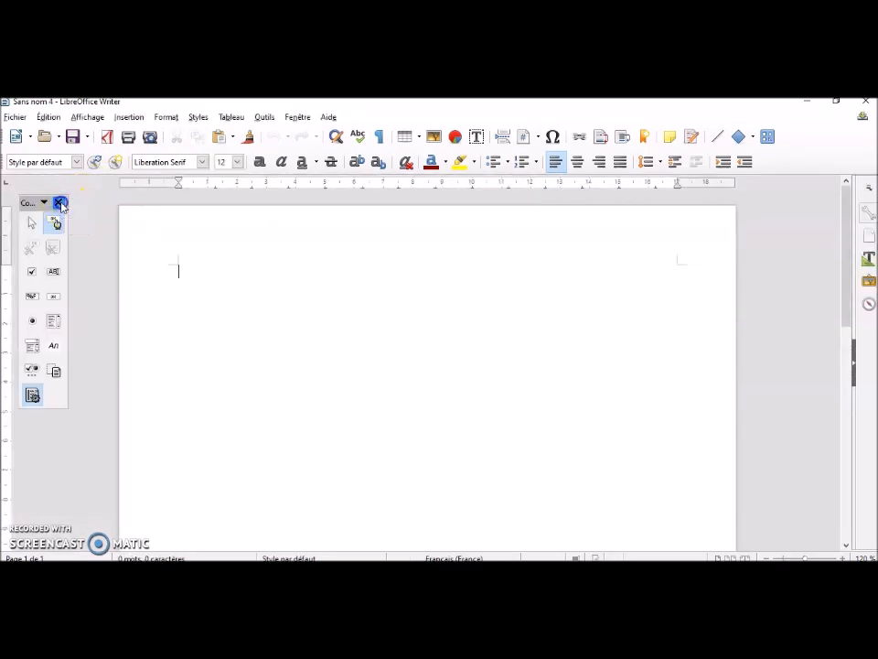
- Close the form controls toolbar and display it again
left_click(58, 202)
left_click(91, 118)
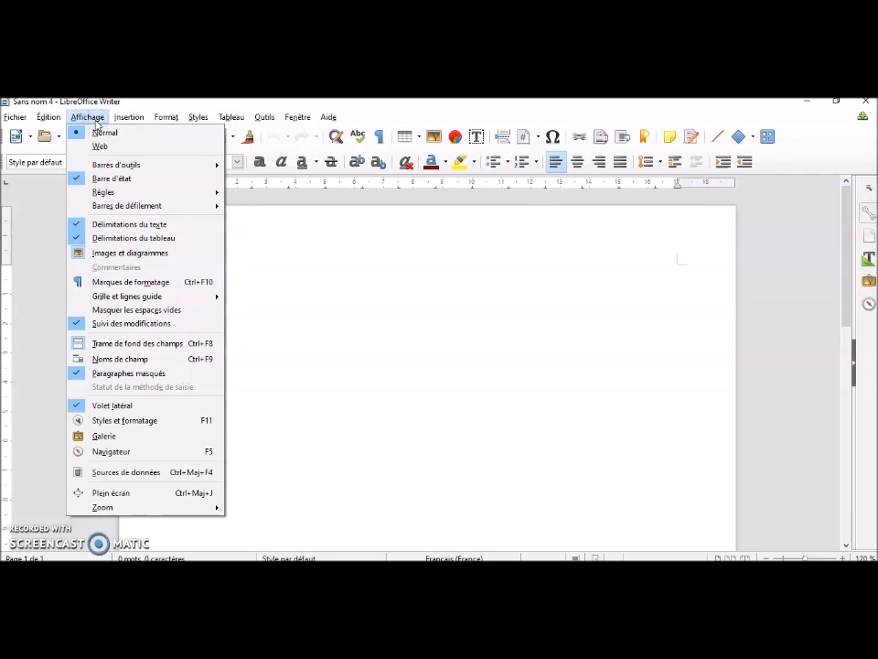
mouse_move(178, 174)
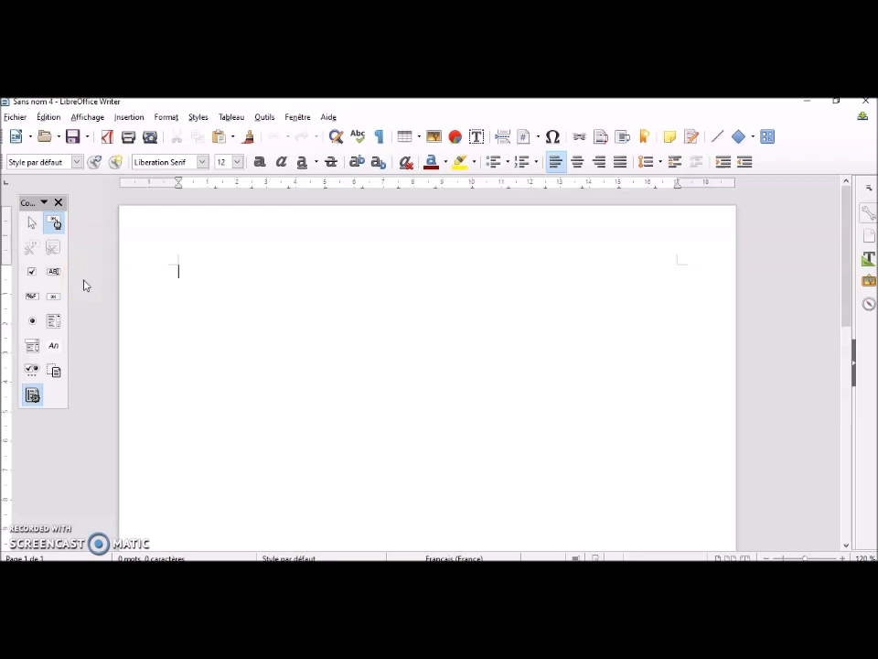
- Enter the label "Name :" on the first line and draw a text box about 7.61 by 0.90 cm after it
type("Name:")
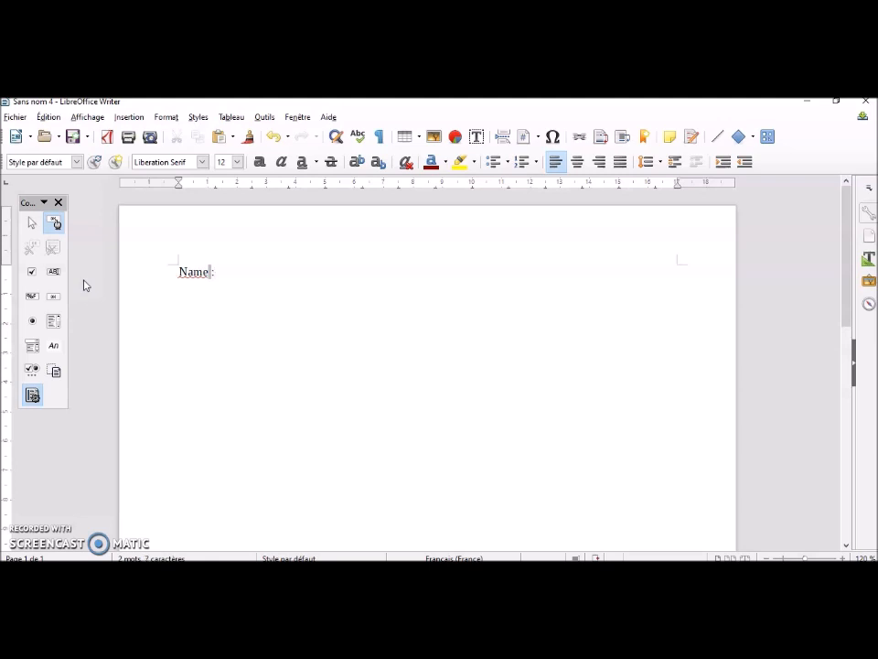
left_click(64, 279)
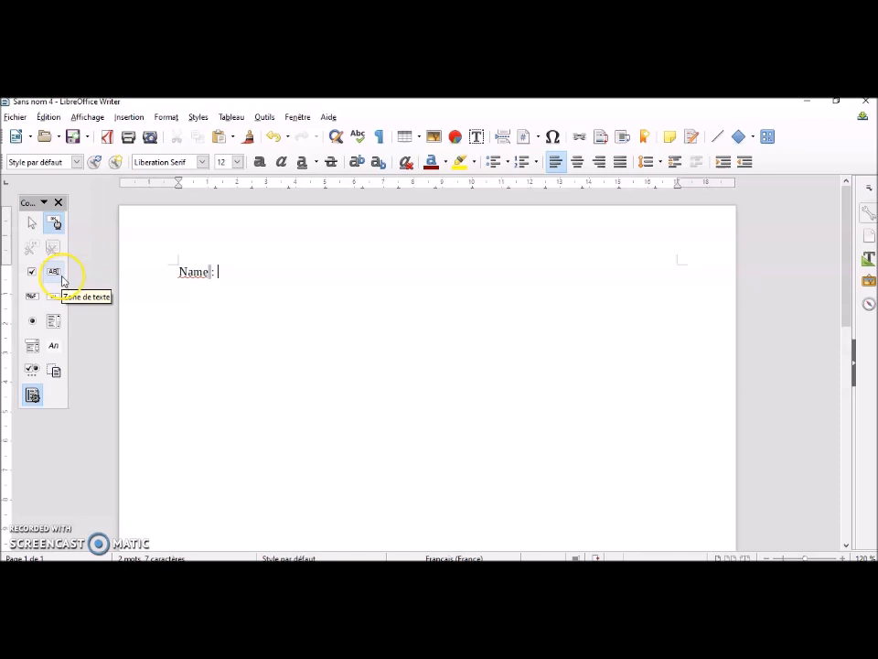
left_click_drag(219, 262, 441, 286)
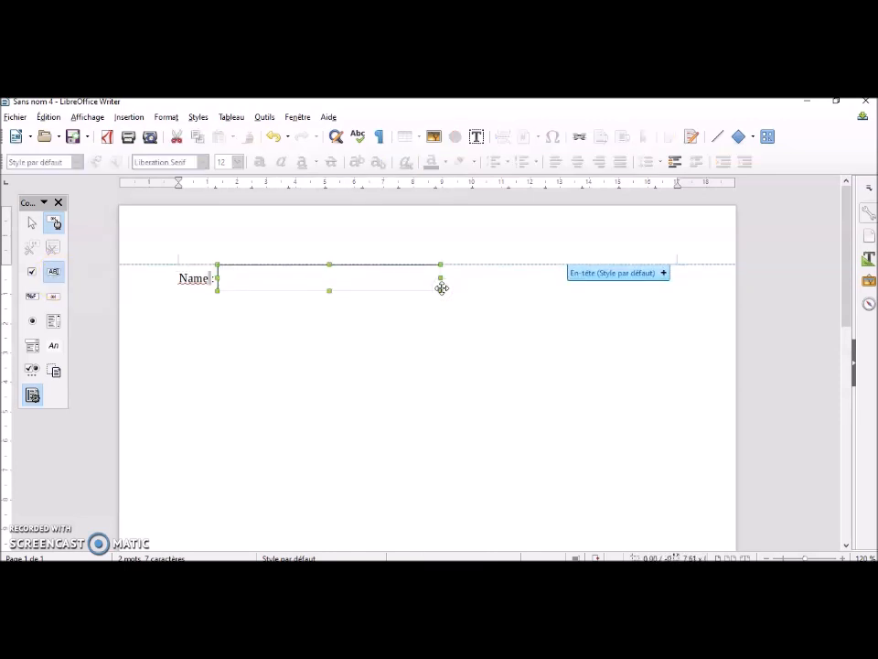
left_click(448, 314)
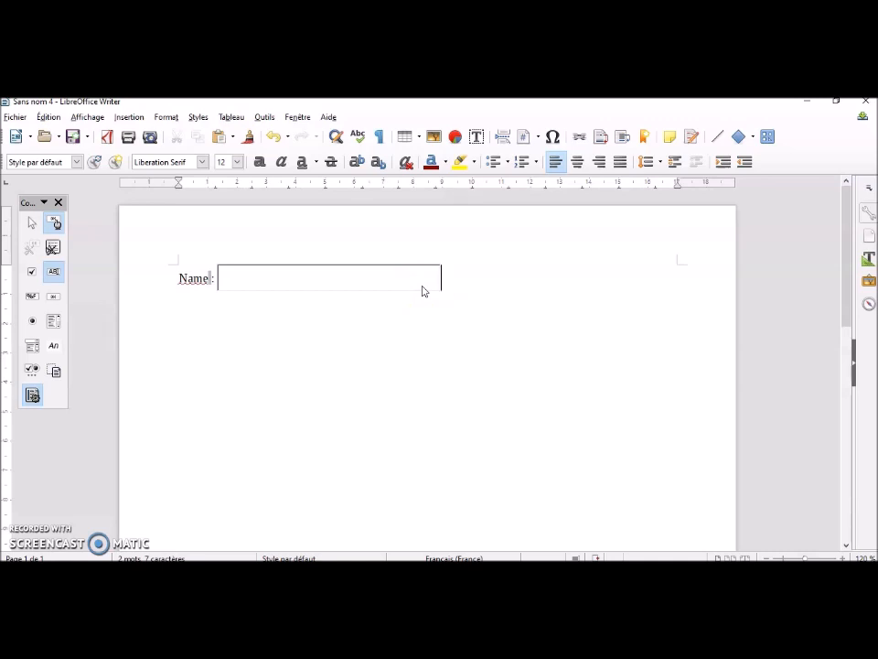
- Set the font of the Name text box to Calibri in its control properties
right_click(348, 282)
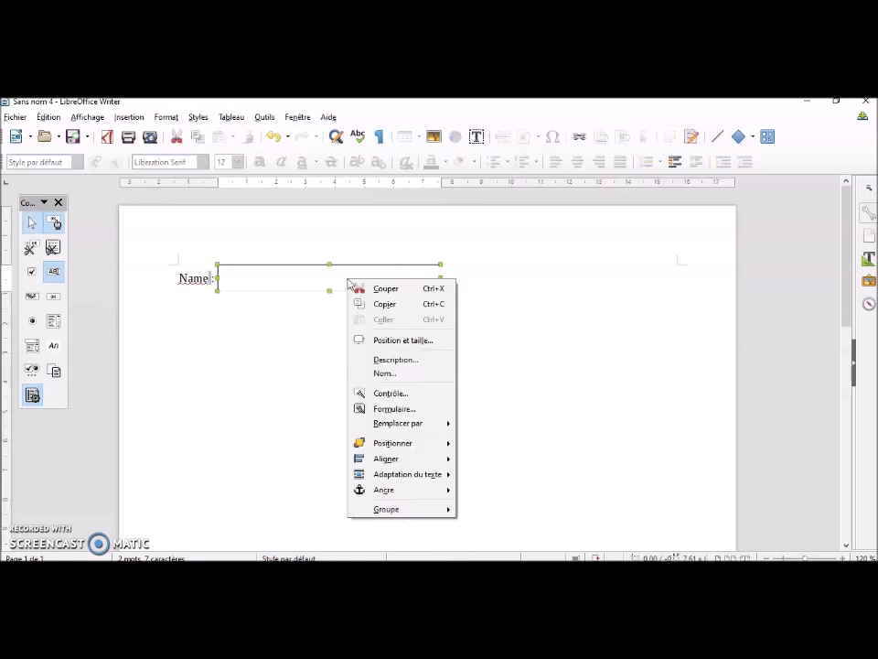
left_click(393, 393)
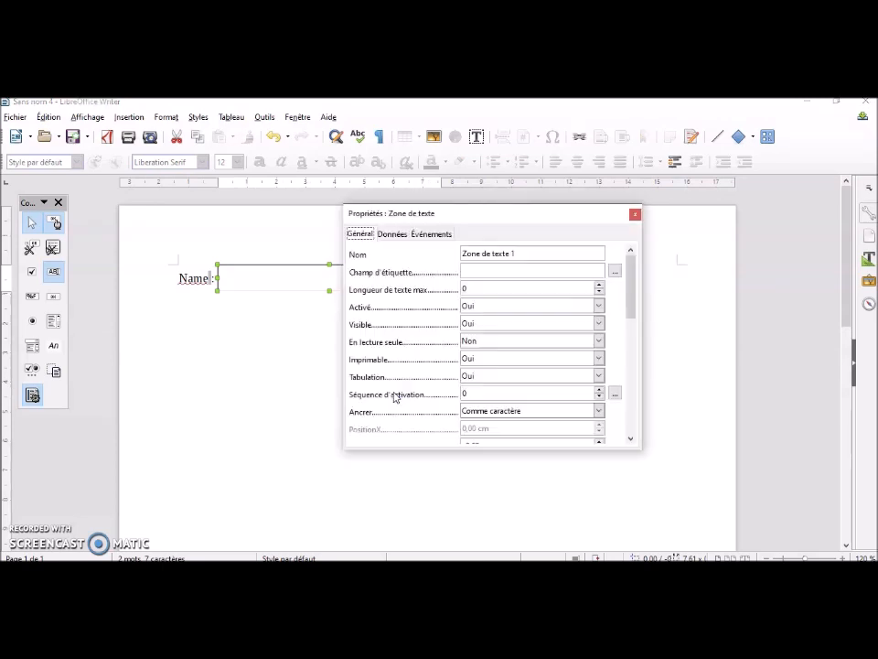
left_click_drag(633, 284, 633, 336)
left_click(615, 394)
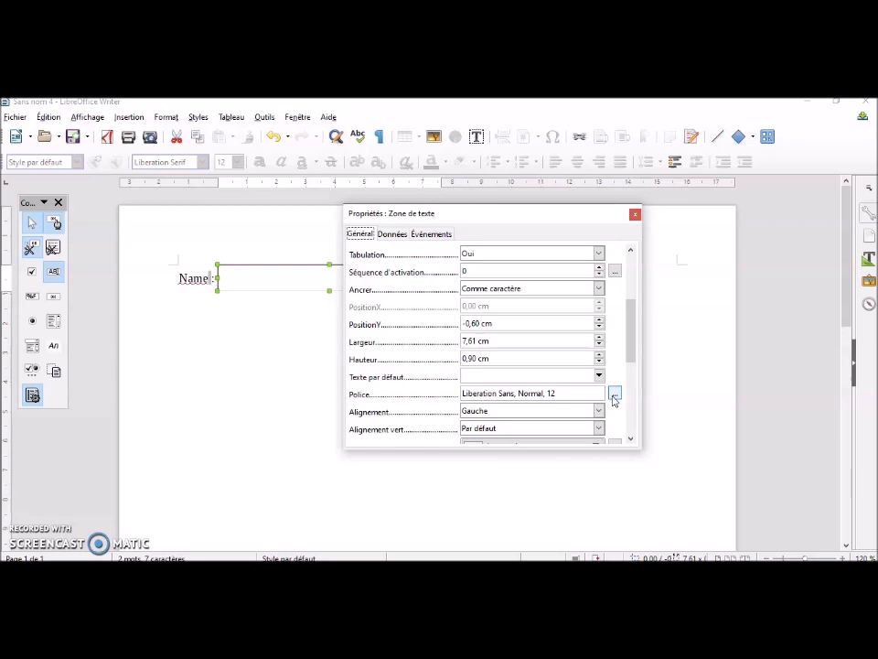
left_click(614, 396)
left_click(415, 291)
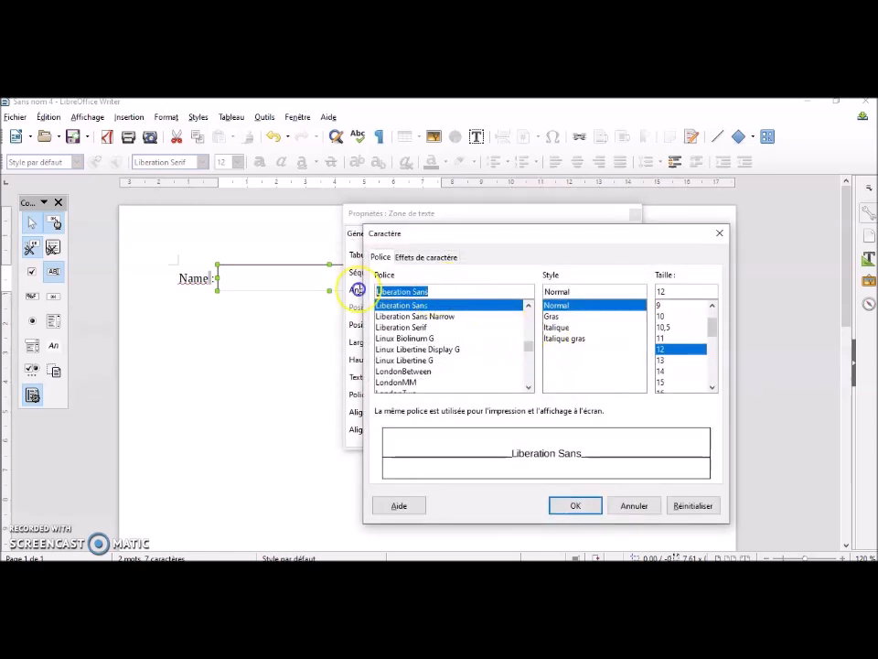
type("Calibri")
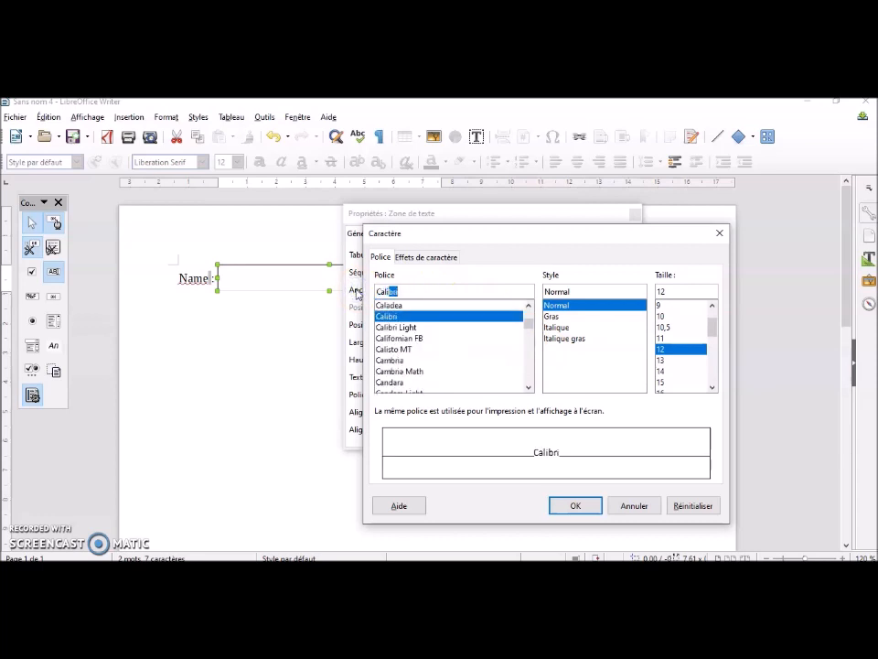
left_click(392, 317)
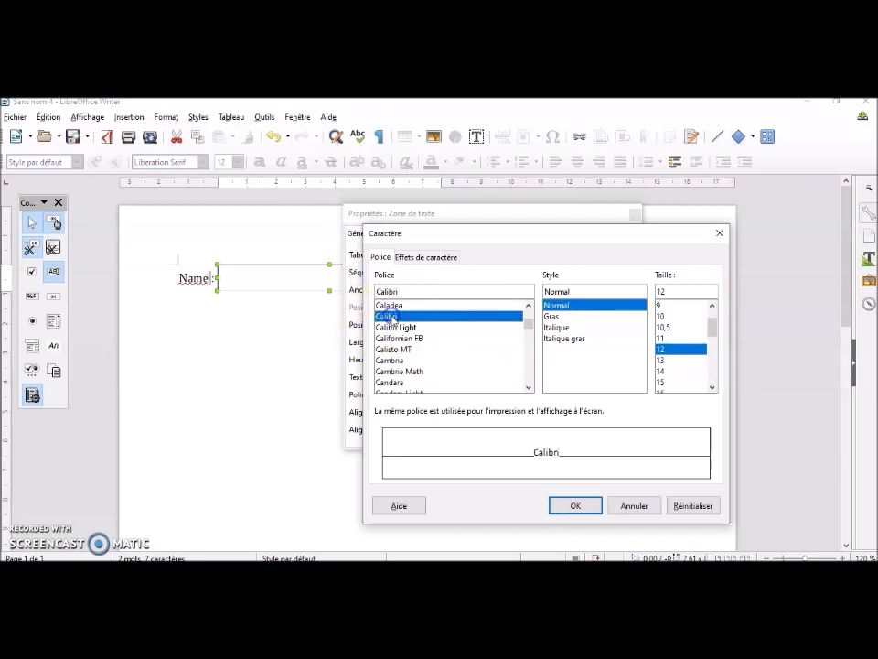
left_click(584, 506)
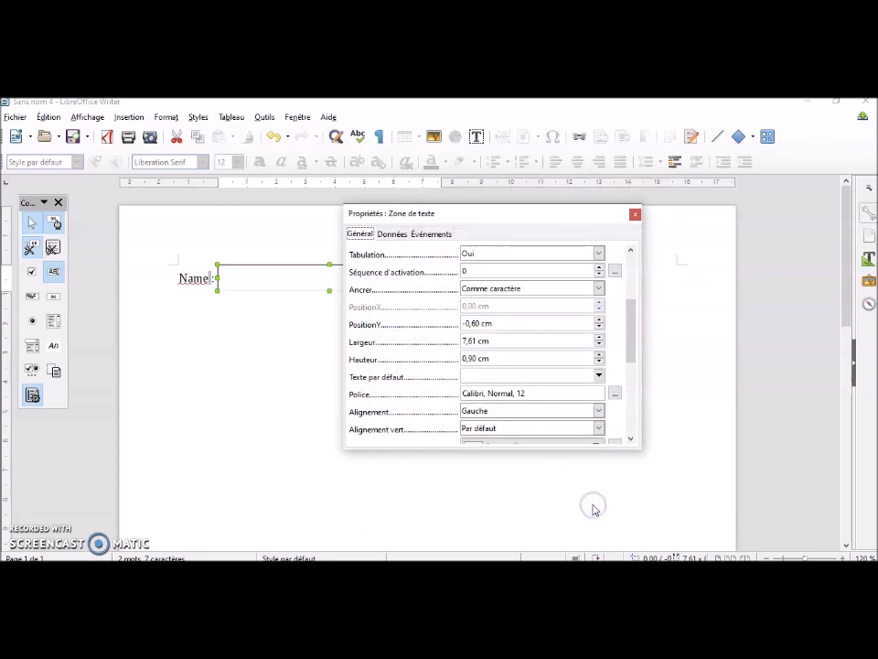
- Set the Name text box's text type to Multi-ligne, close its properties and deselect it
left_click_drag(631, 338, 633, 379)
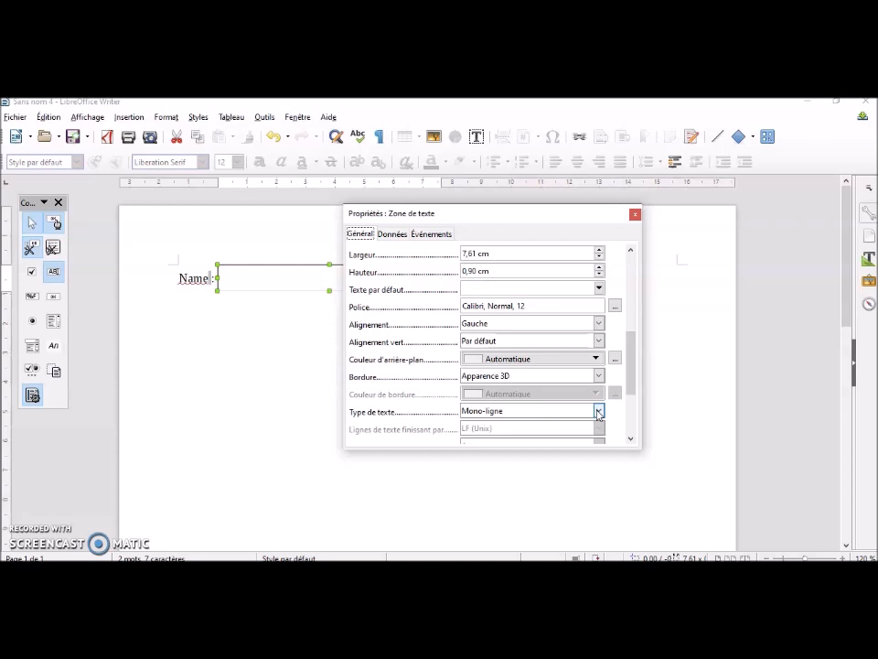
left_click(598, 412)
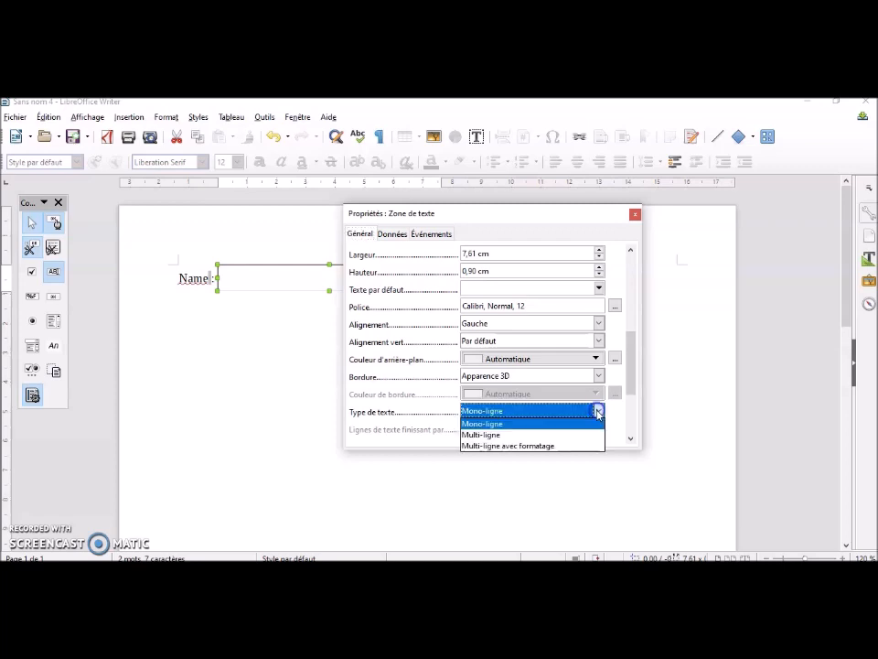
left_click(496, 435)
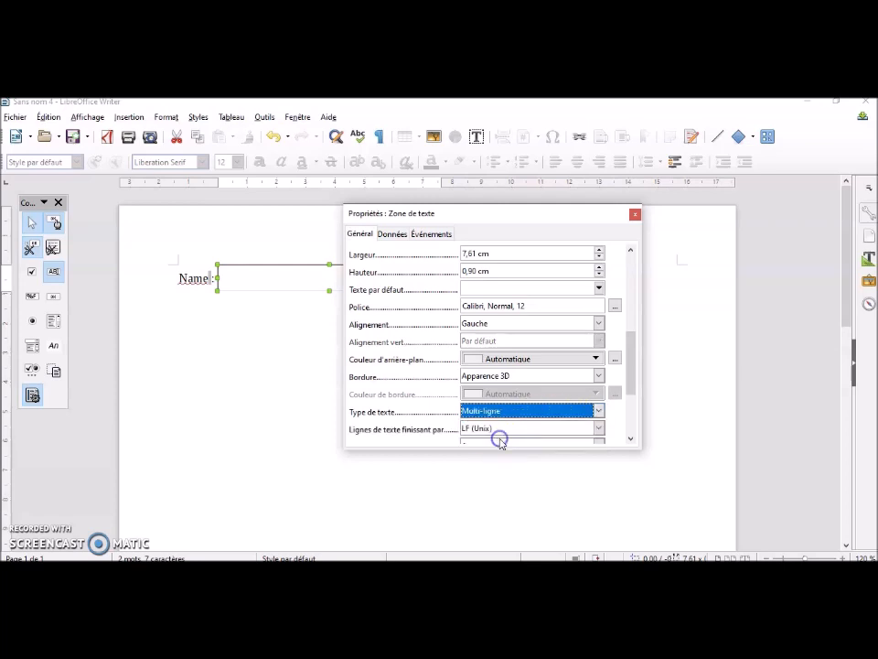
left_click(635, 214)
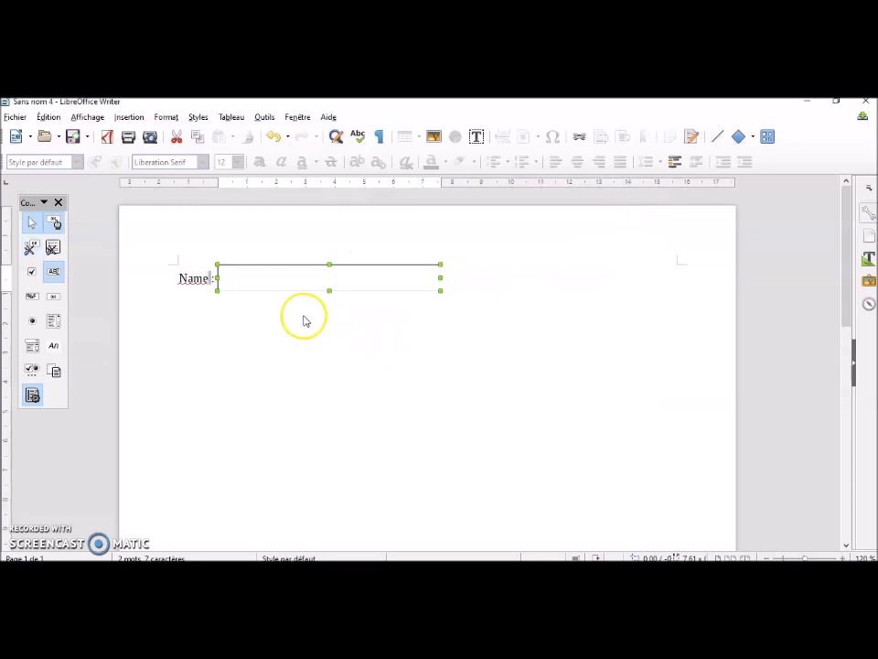
left_click(220, 317)
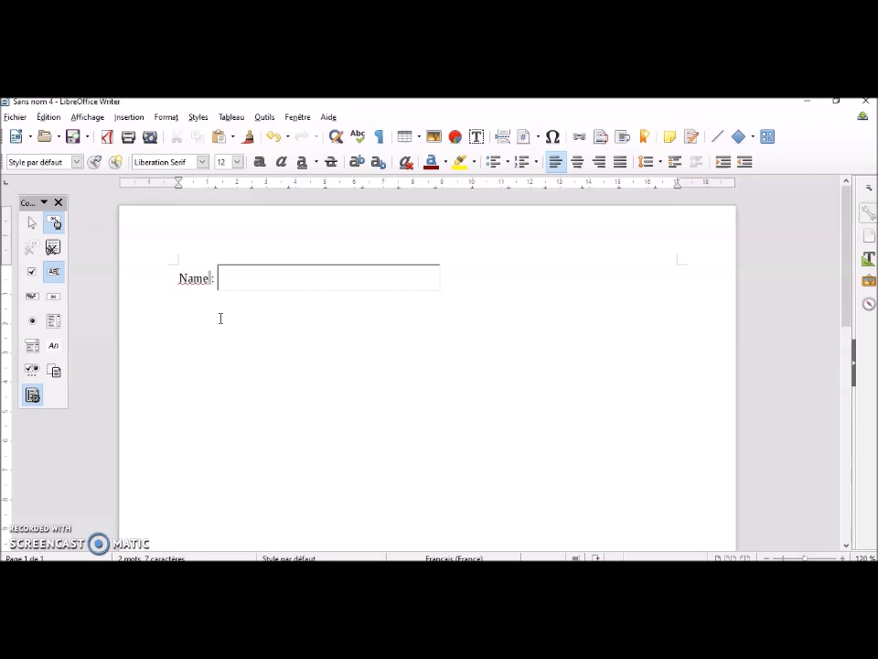
- Copy the Name text box and paste the duplicate below the Name line
left_click(284, 281)
right_click(285, 280)
left_click(313, 305)
right_click(385, 341)
left_click(421, 383)
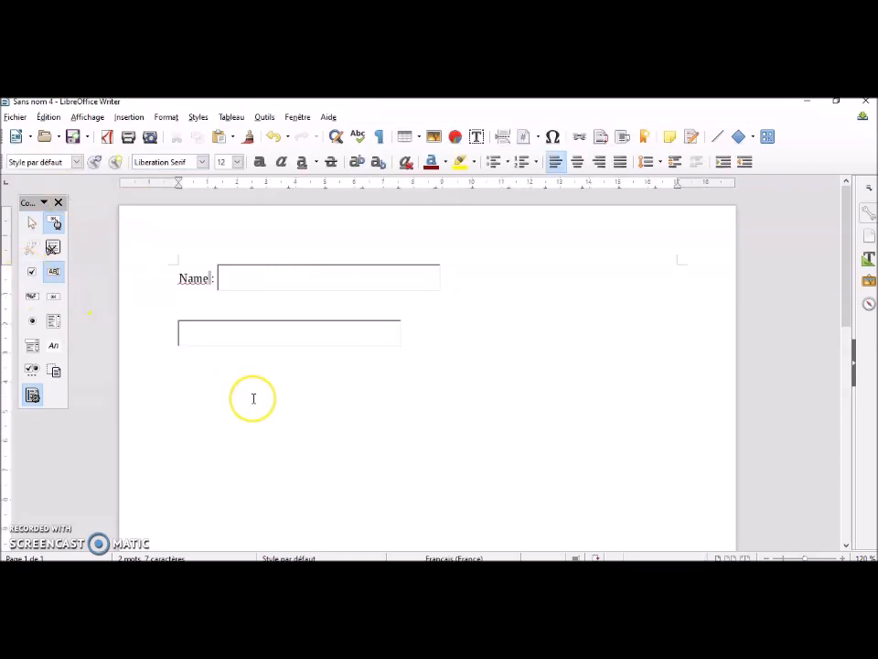
- Enter "True False" below the second text box and draw a small check box in front of "True"
type("True")
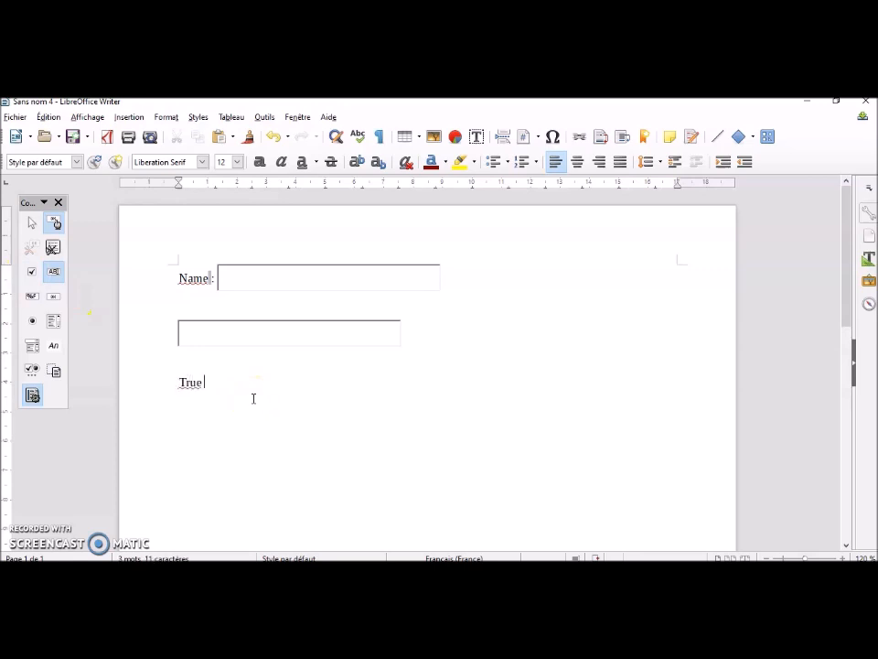
type(" False")
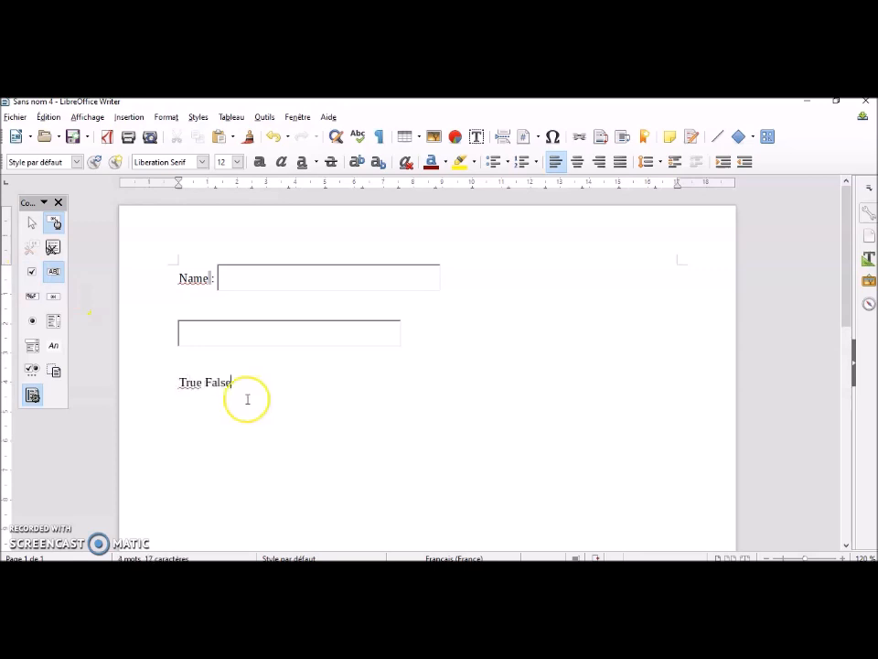
left_click(31, 271)
left_click_drag(174, 384, 179, 388)
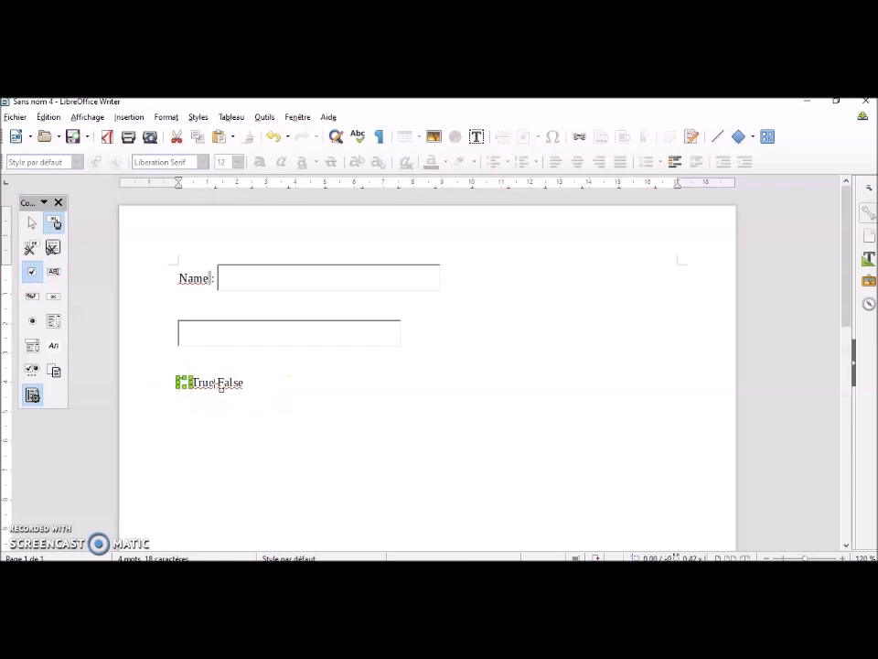
- Insert a tab space between "True" and "False" and draw a small check box in front of "False"
left_click(215, 382)
key("Tab")
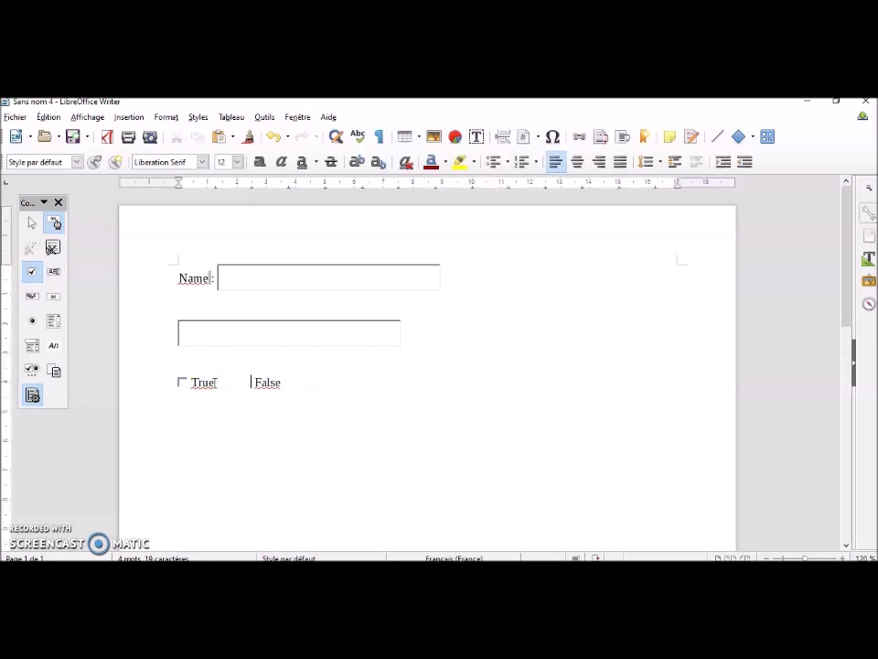
left_click(31, 270)
left_click_drag(243, 379, 259, 390)
left_click(363, 405)
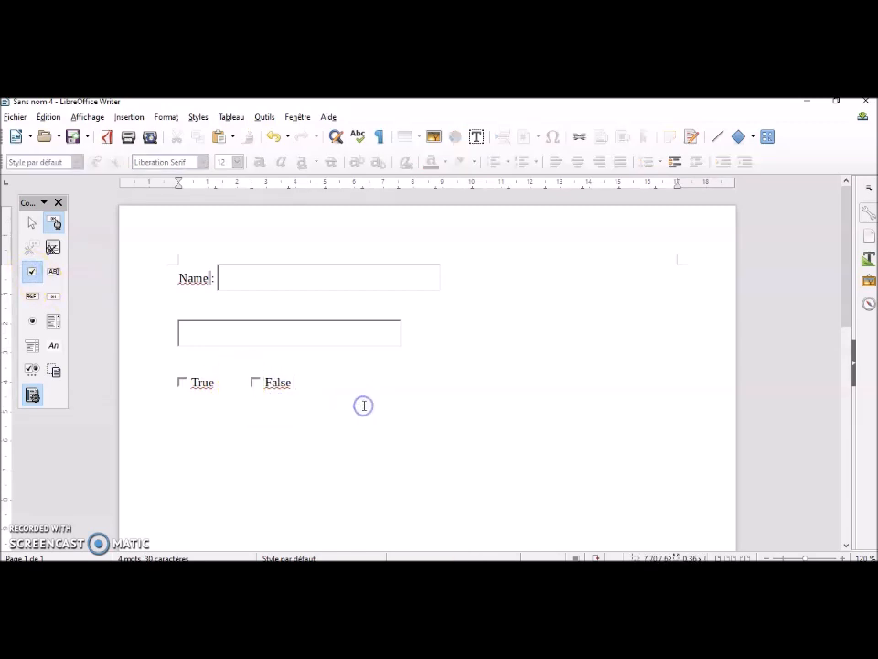
- Draw a small push button on the page beyond the "False" check box
left_click(107, 346)
left_click(54, 296)
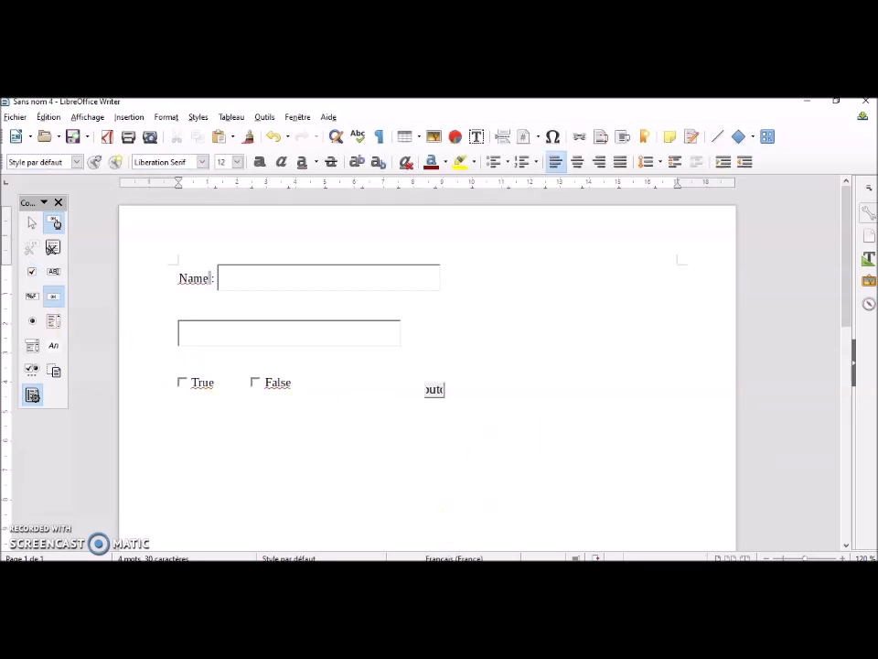
- Switch to the Sans nom 3 document and start its PDF export with the PDF form option enabled
left_click(395, 573)
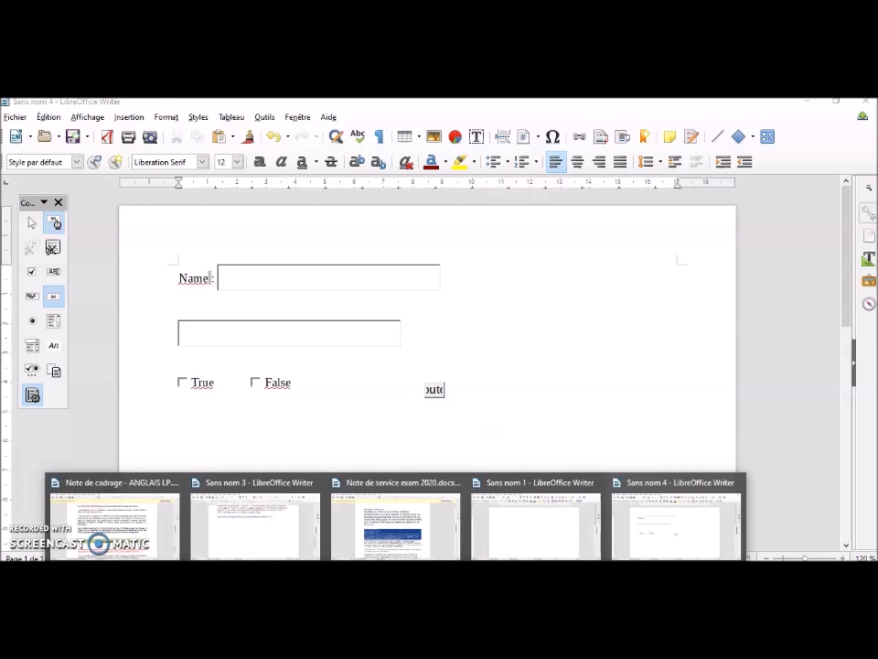
left_click(255, 526)
left_click(15, 117)
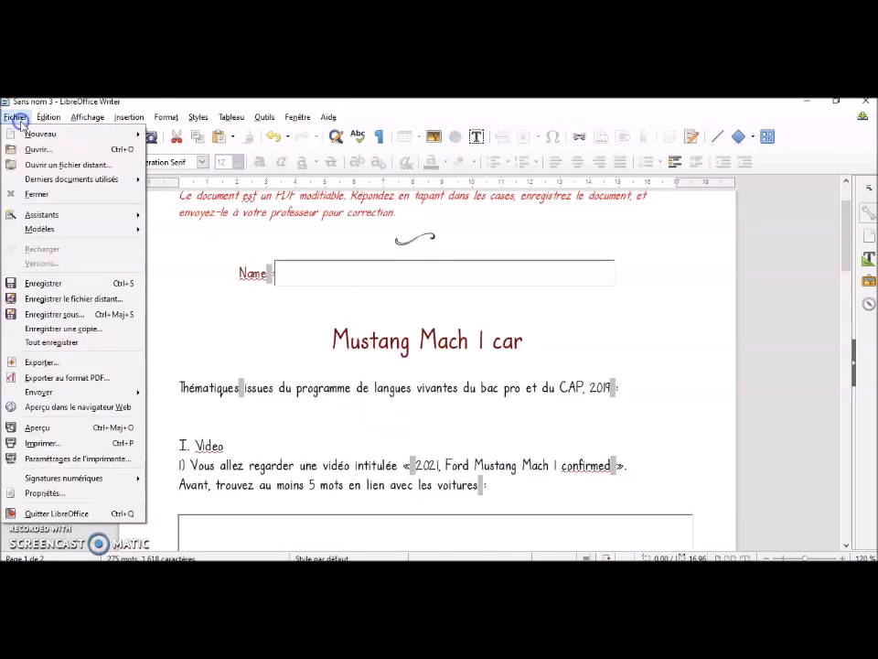
left_click(72, 378)
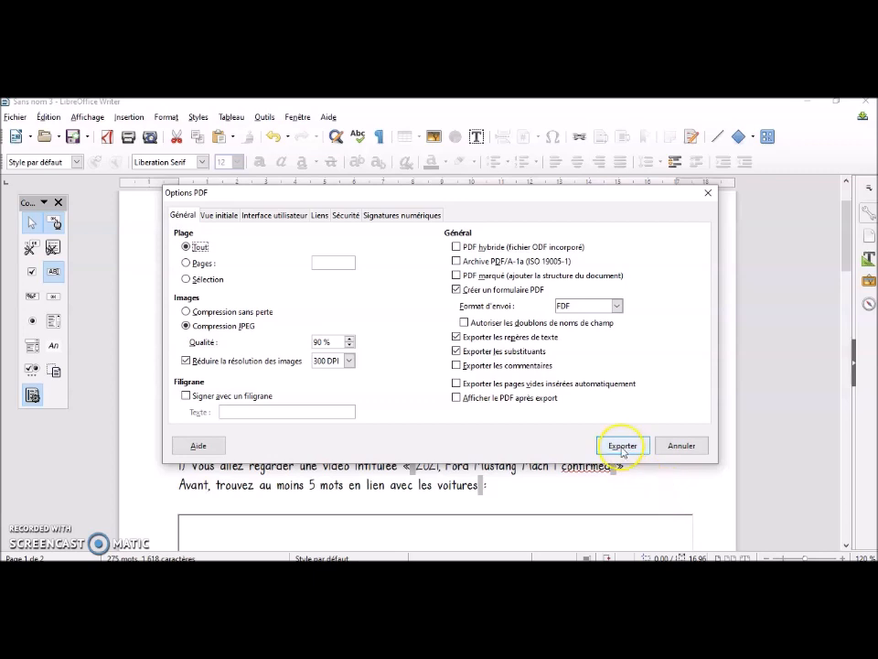
left_click(622, 449)
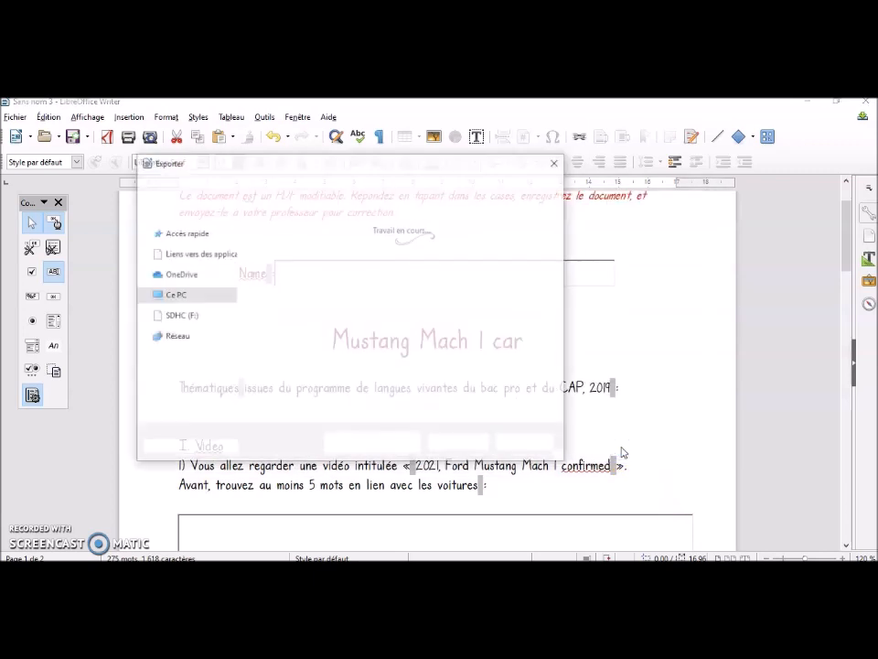
- Name the exported PDF "Cours mustang" and save it in the Téléchargements folder
left_click(297, 398)
left_click_drag(297, 398, 159, 398)
type("Cors")
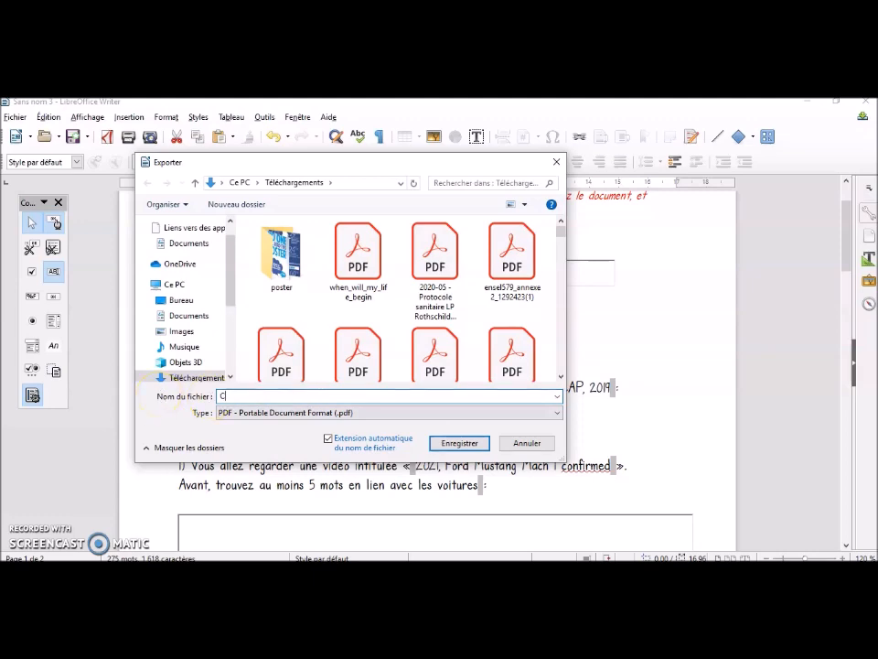
key("BackSpace")
key("BackSpace")
type("urs mustang")
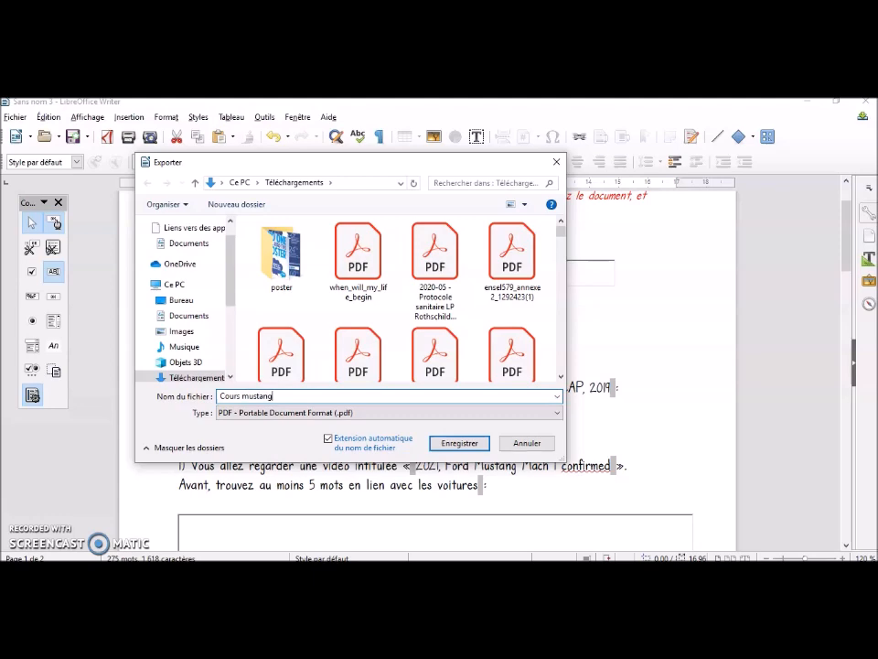
left_click(450, 443)
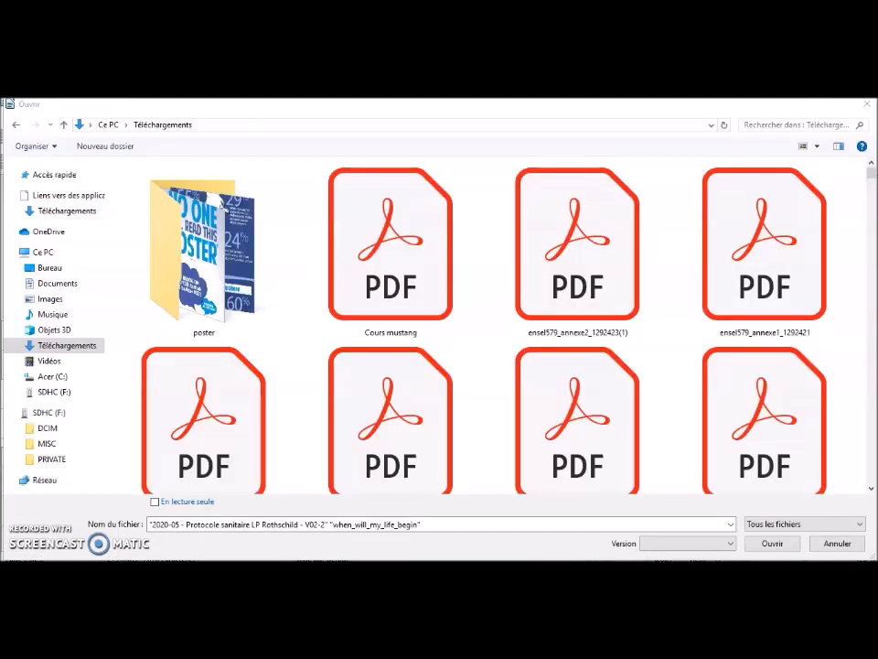
- Open the exported "Cours mustang" PDF from Téléchargements in Adobe Acrobat Reader and fill its Name field with "Test"
left_click(389, 285)
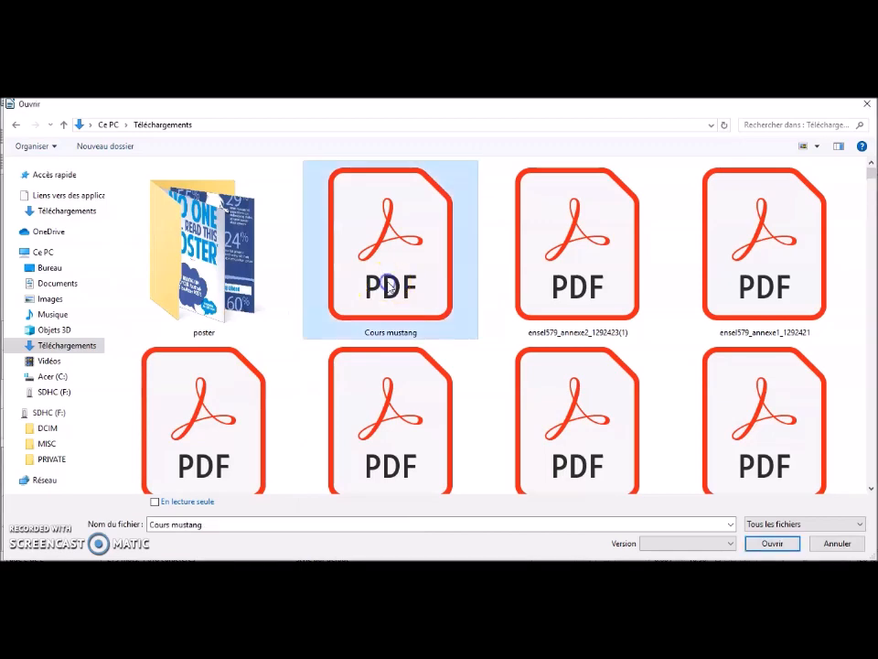
left_click(772, 544)
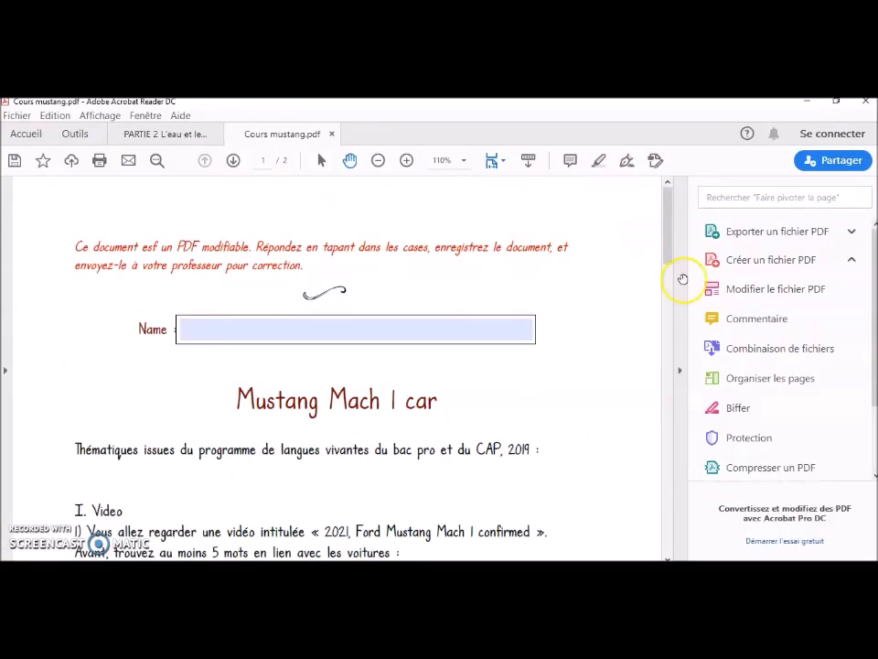
left_click(294, 326)
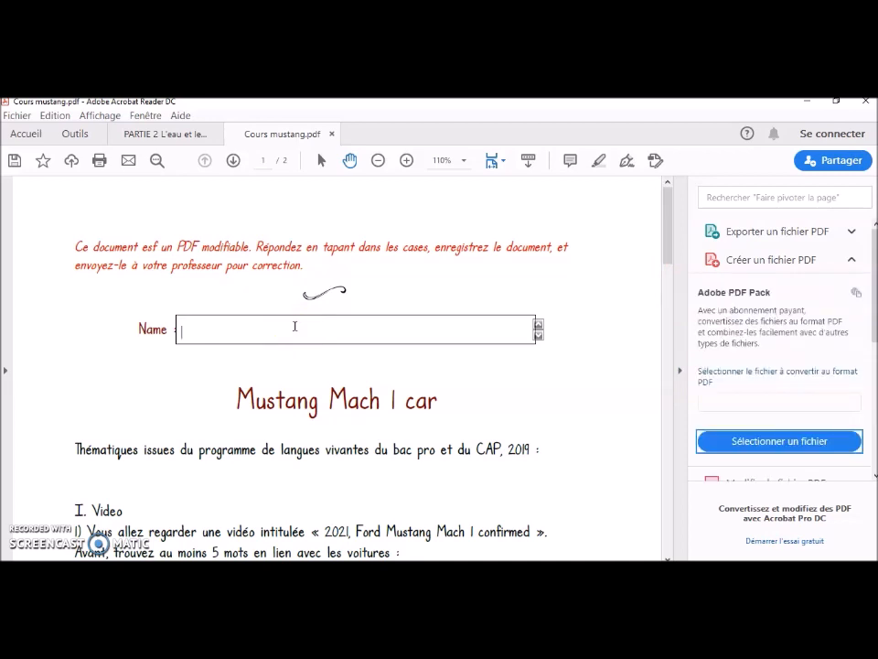
type("Test")
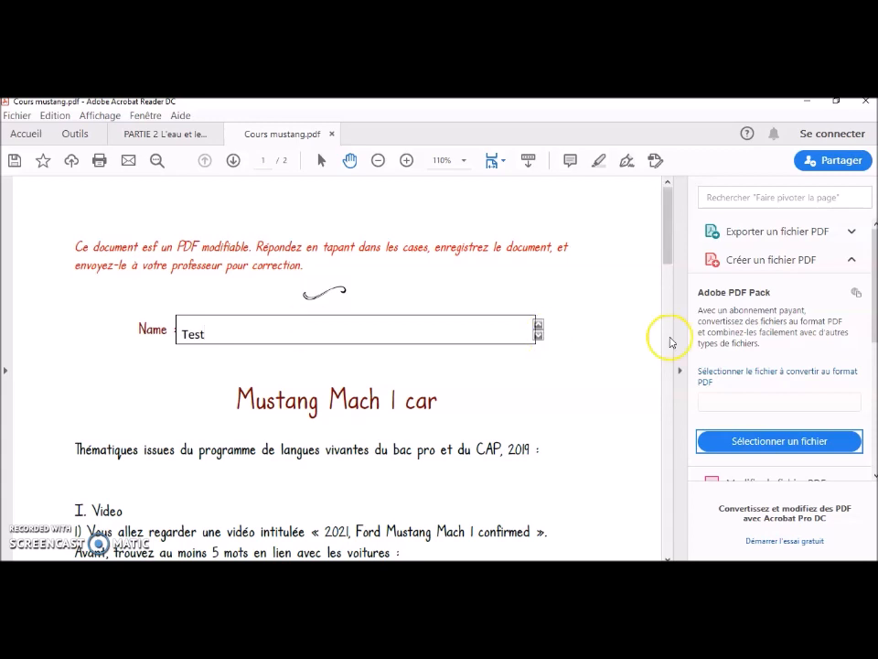
left_click(538, 339)
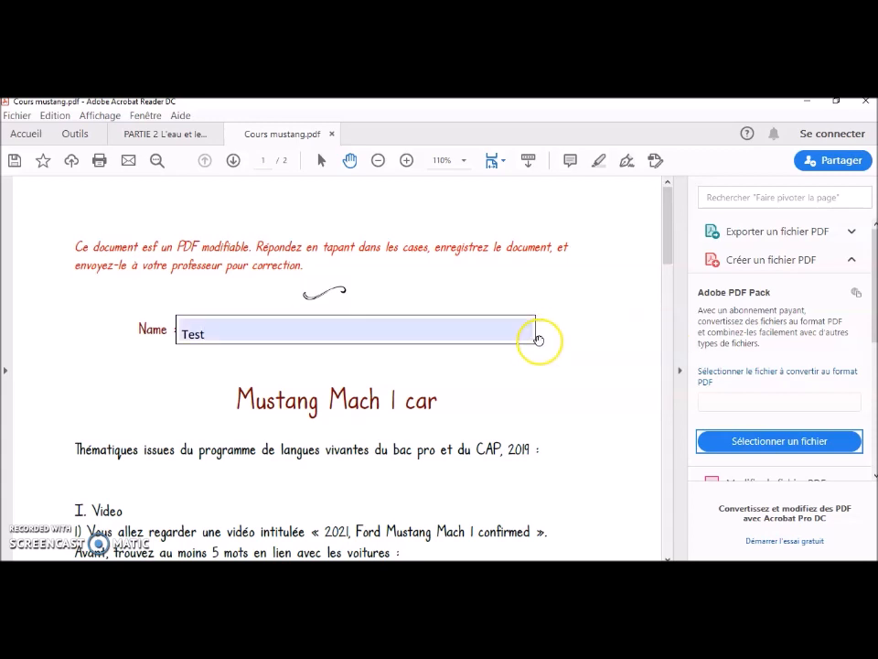
left_click(499, 337)
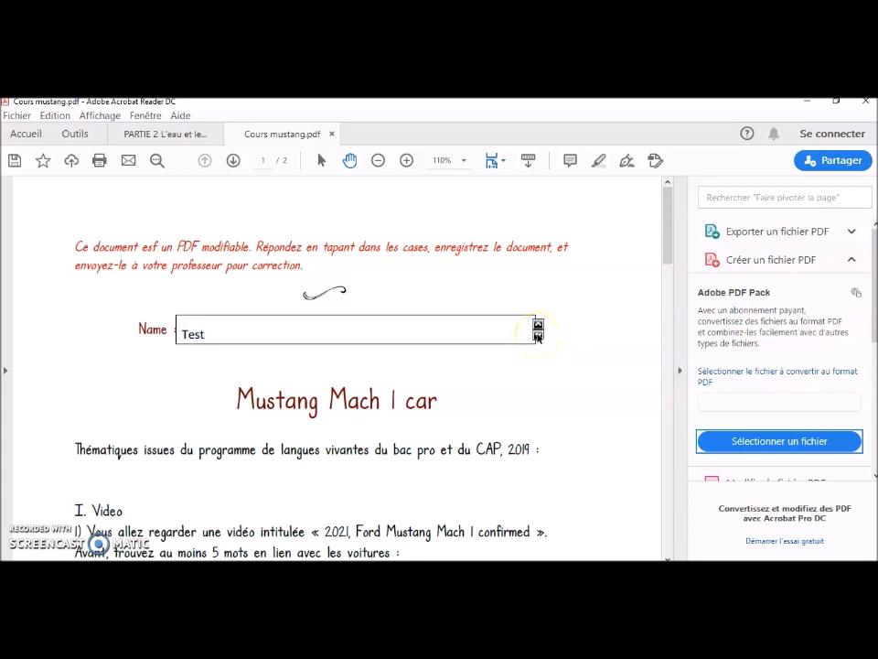
- Enter "jll,m" in the answer box for the three product-launch words, and close the PDF, saving the changes
scroll(538, 335, "down", 10)
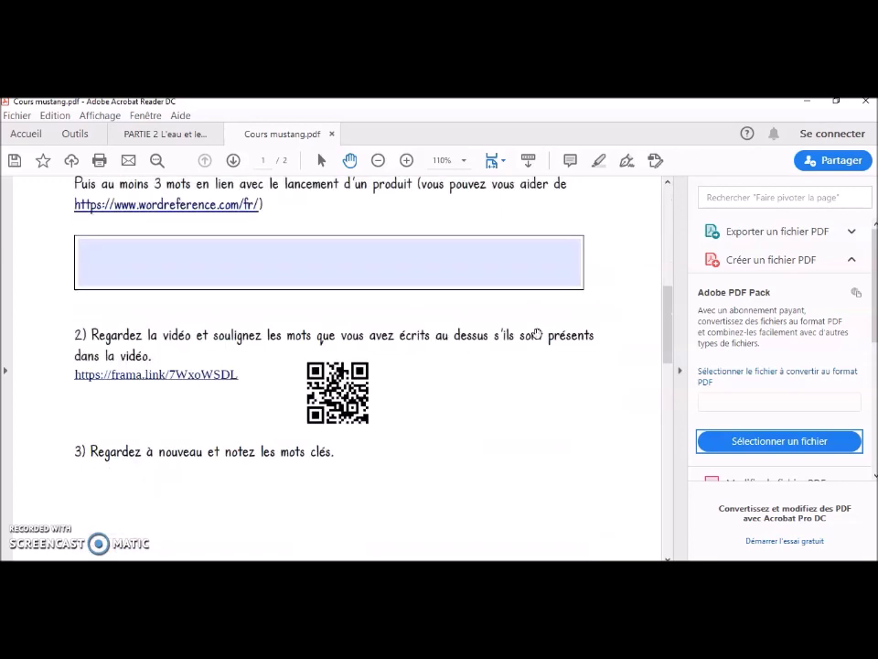
scroll(538, 334, "down", 11)
scroll(538, 334, "up", 5)
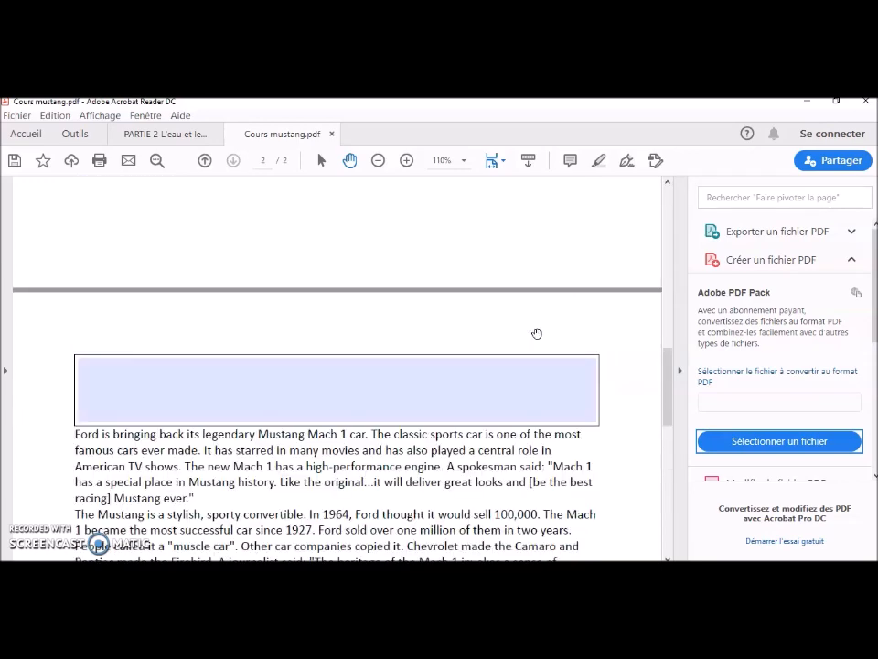
scroll(537, 333, "up", 12)
left_click(212, 355)
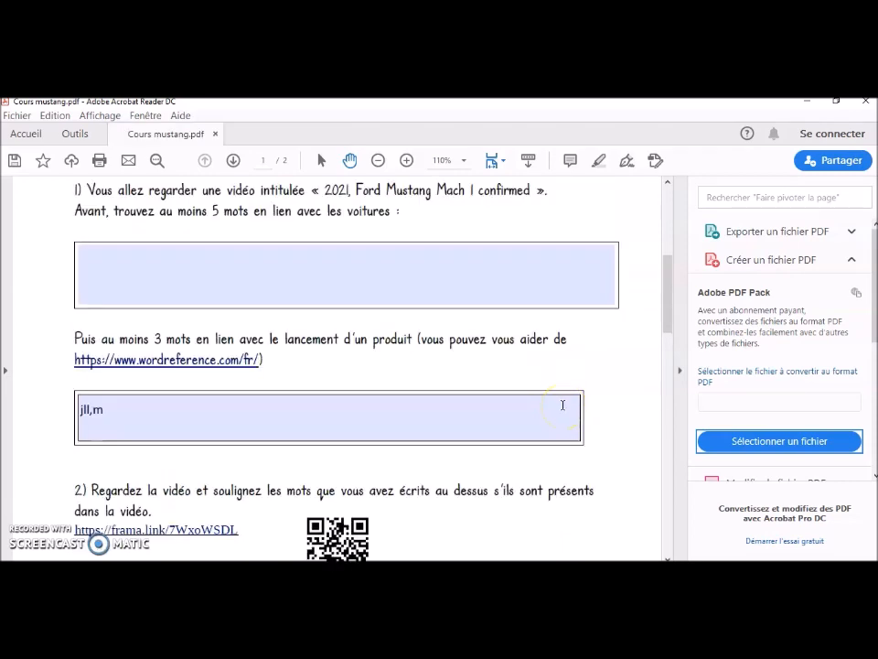
left_click(865, 104)
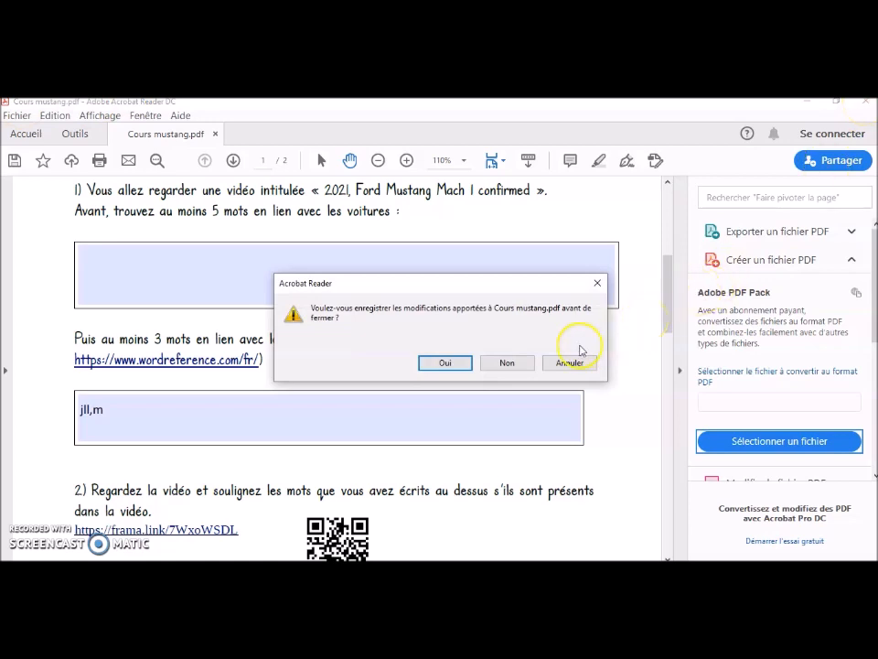
left_click(446, 363)
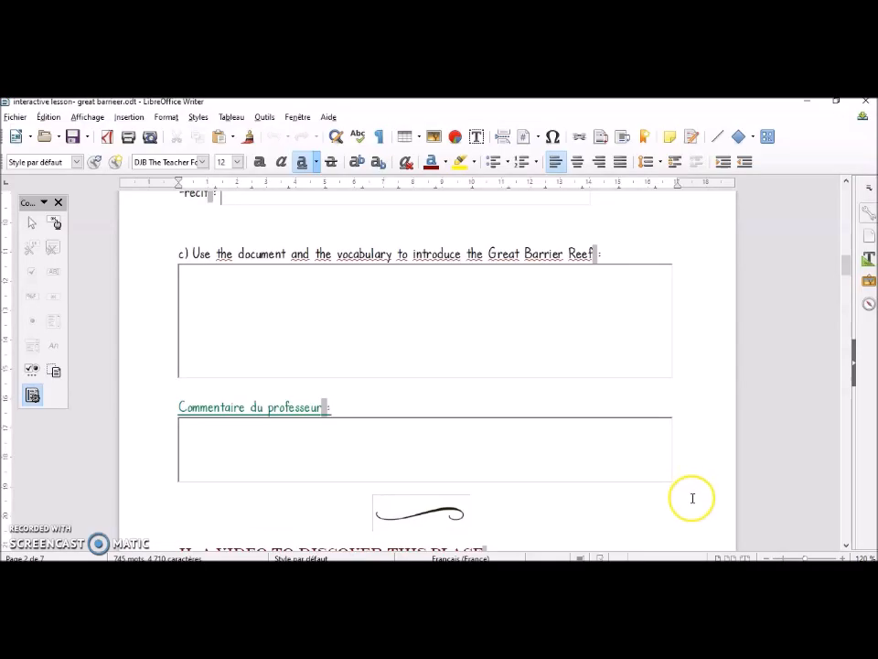
- Examine the text box under "Commentaire du professeur" in the Great Barrier Reef lesson in LibreOffice Writer
left_click(648, 467)
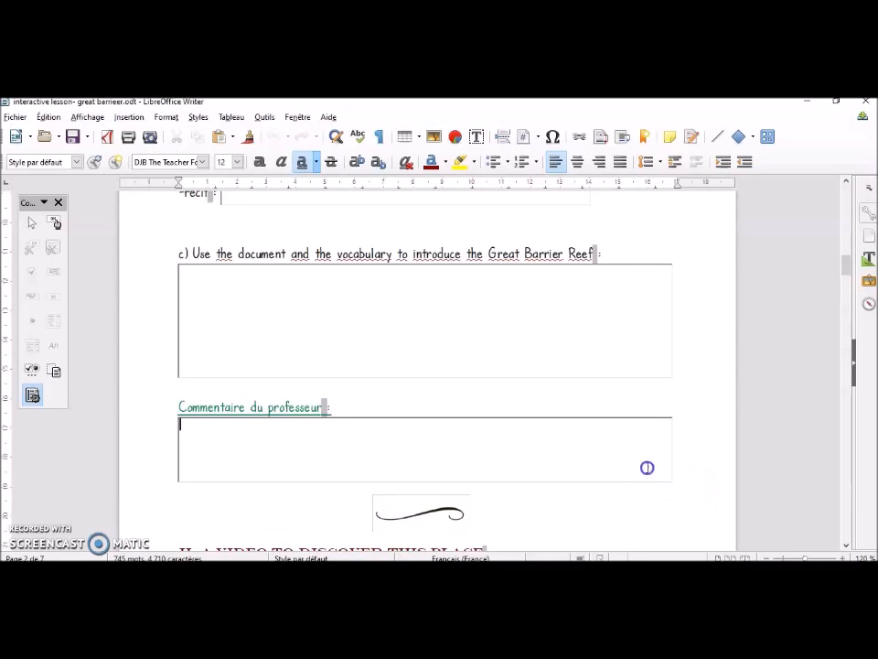
left_click(346, 413)
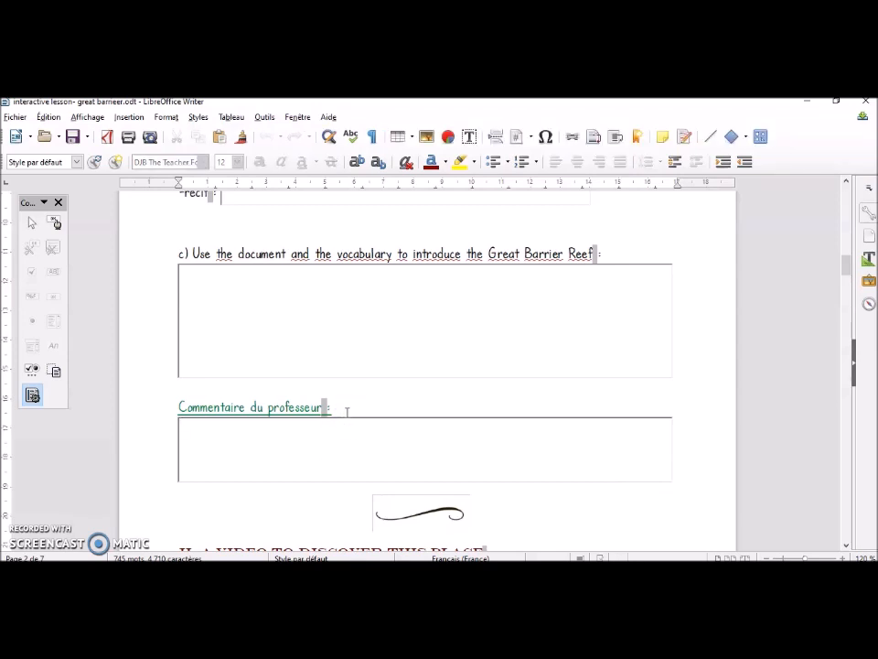